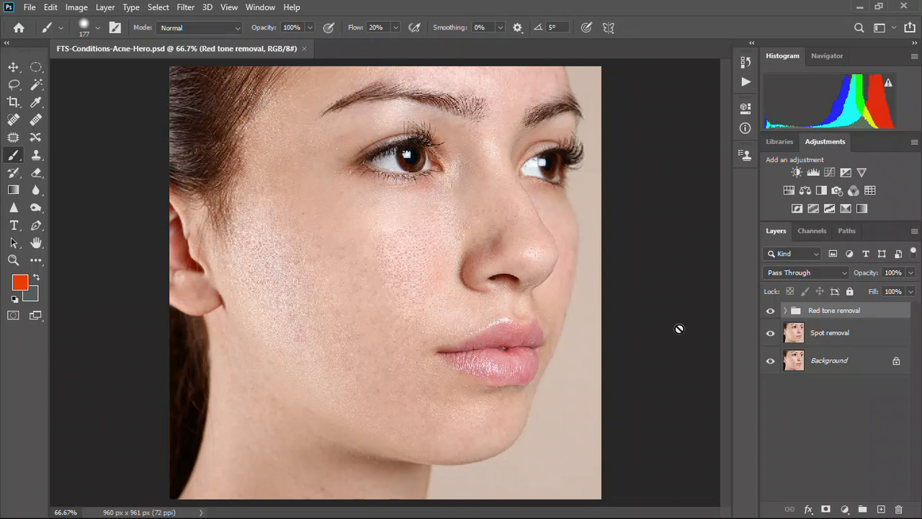
Hide and delete the Red tone removal layer group above the Spot removal layer.
click(770, 312)
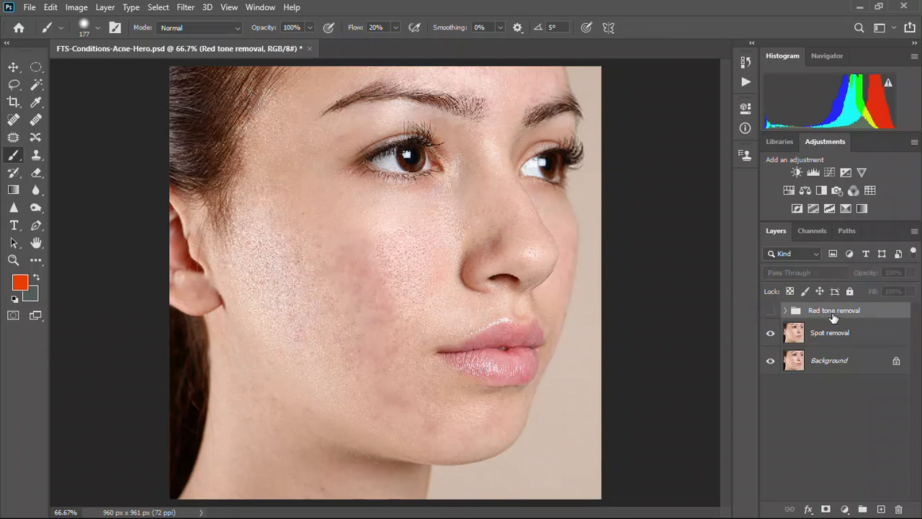
key(Delete)
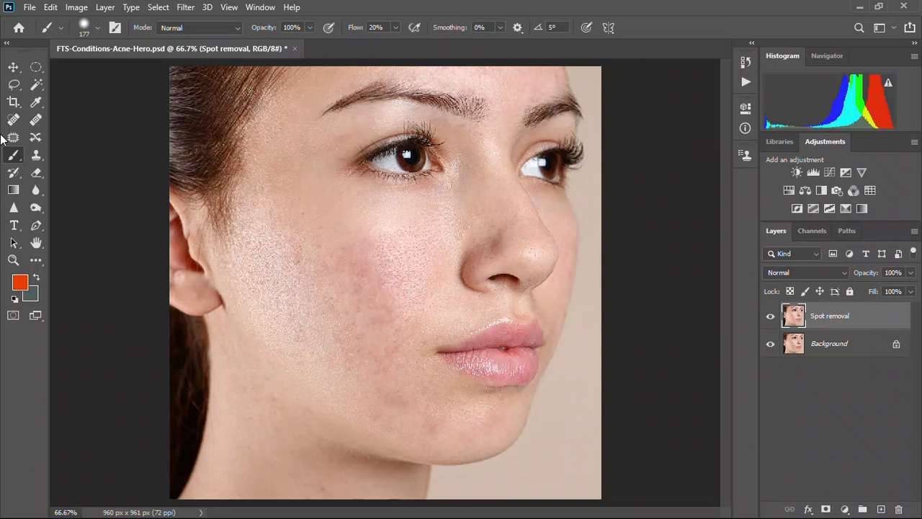
click(836, 60)
scroll(408, 365, up, 1)
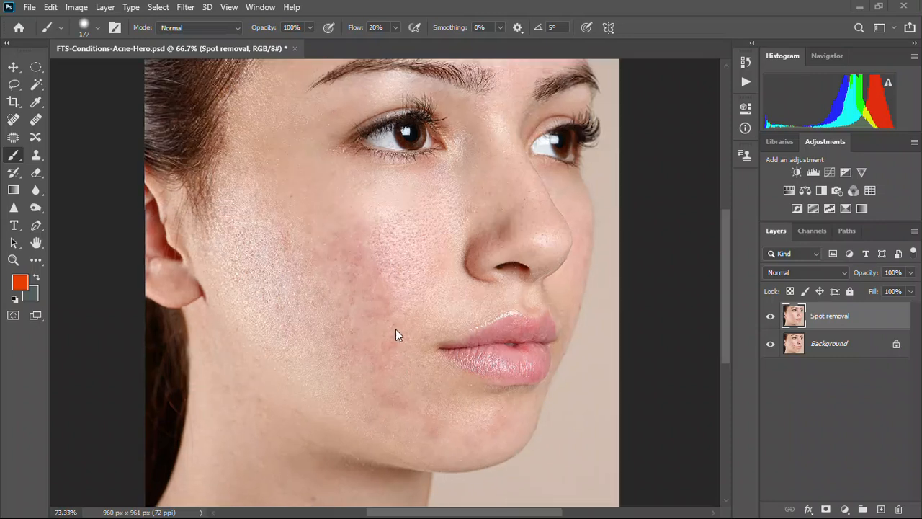
scroll(395, 328, up, 4)
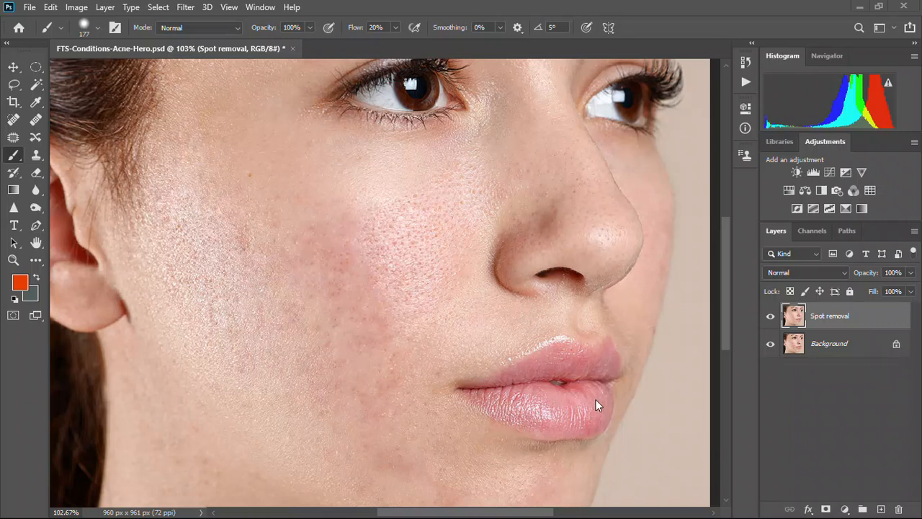
click(845, 510)
click(846, 510)
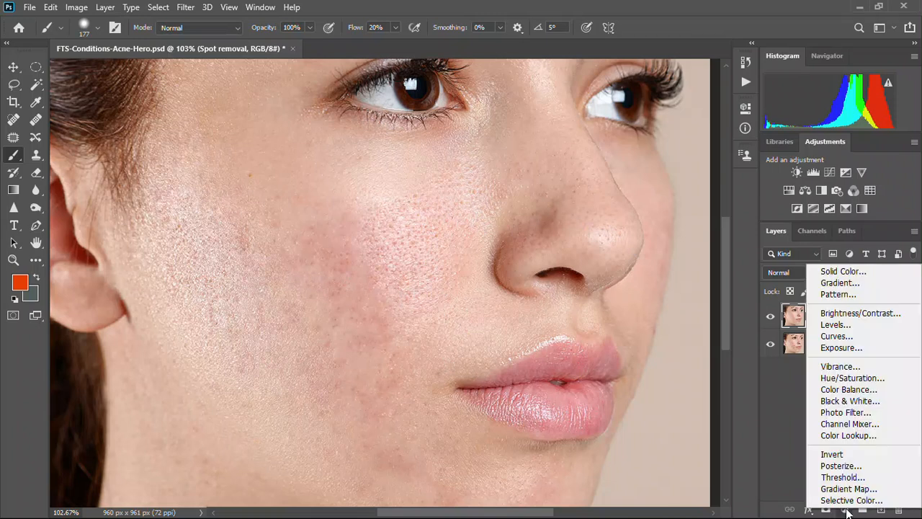
click(852, 378)
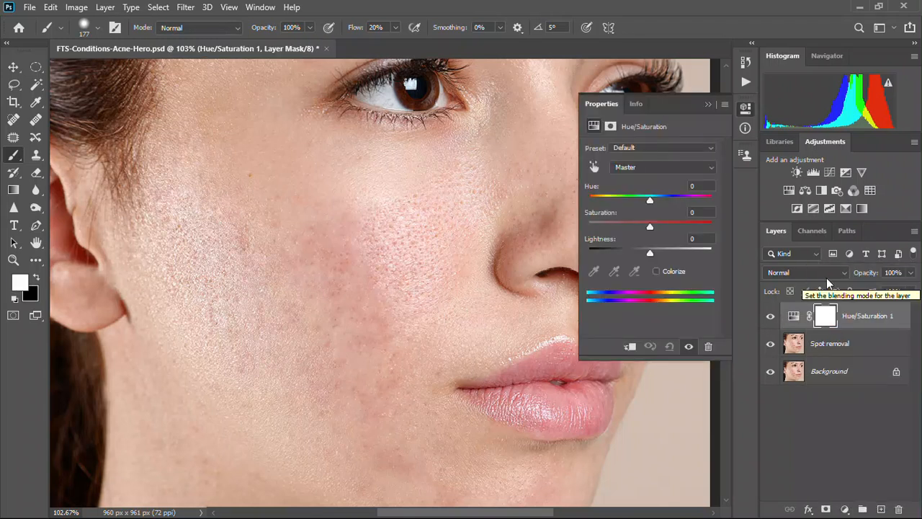
click(593, 166)
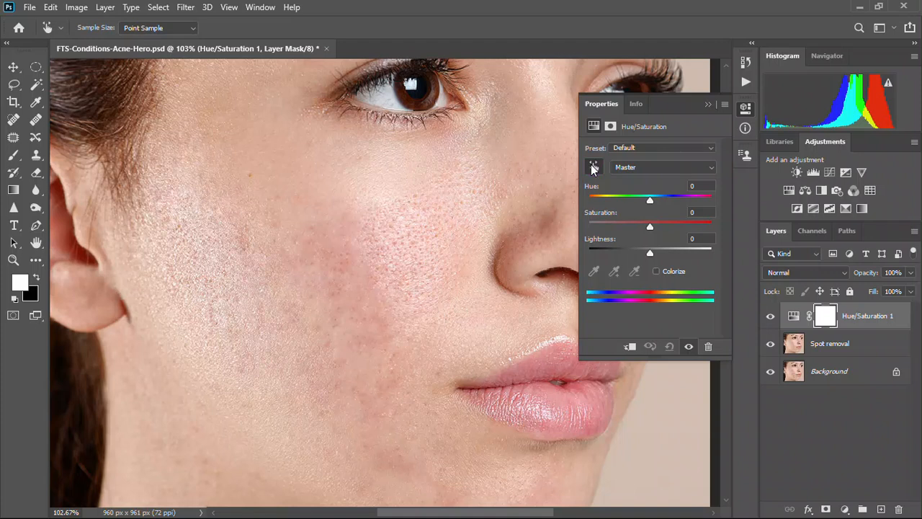
click(339, 264)
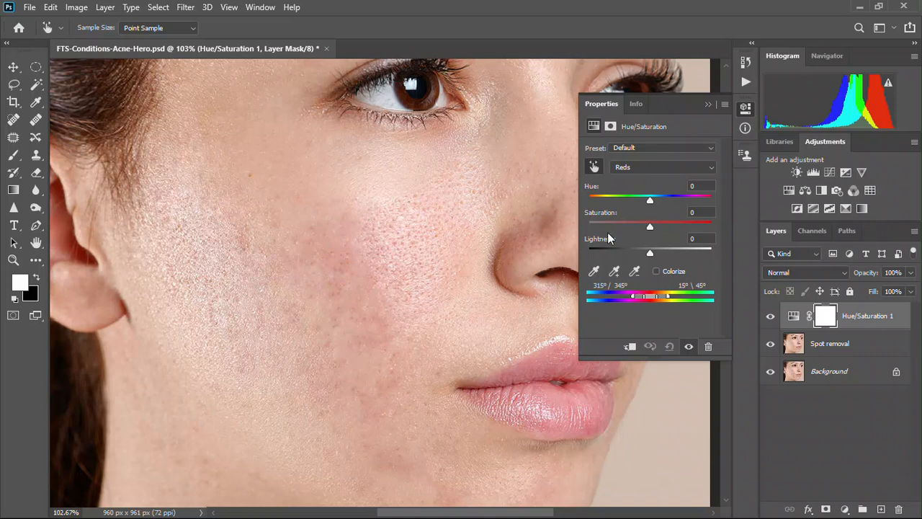
drag(575, 202, 441, 212)
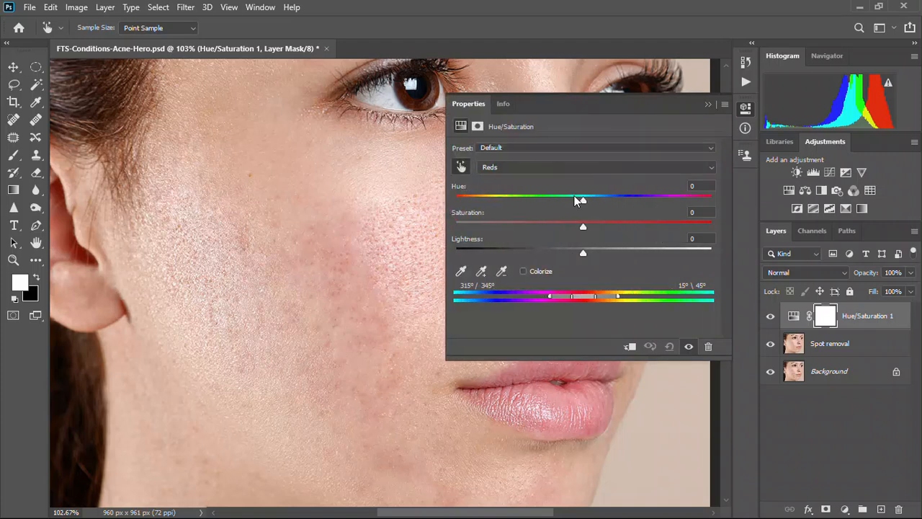
drag(351, 230, 293, 229)
click(742, 116)
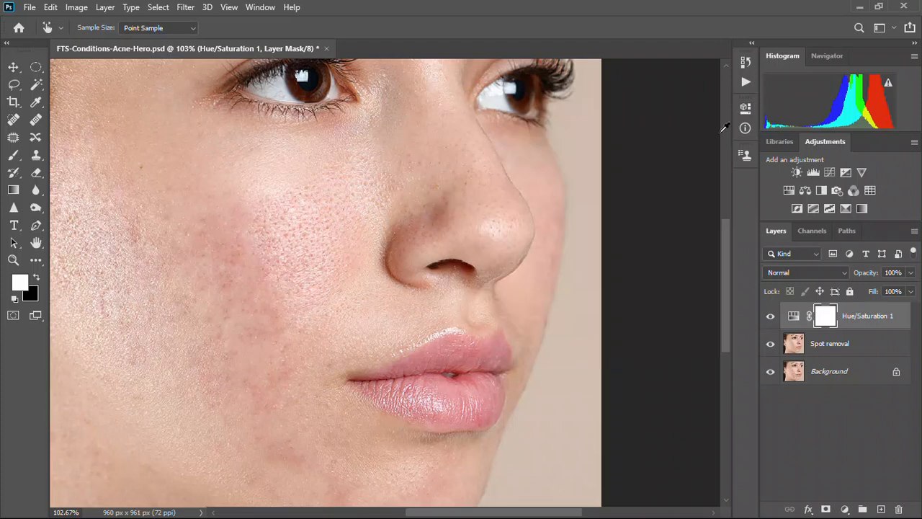
key(Delete)
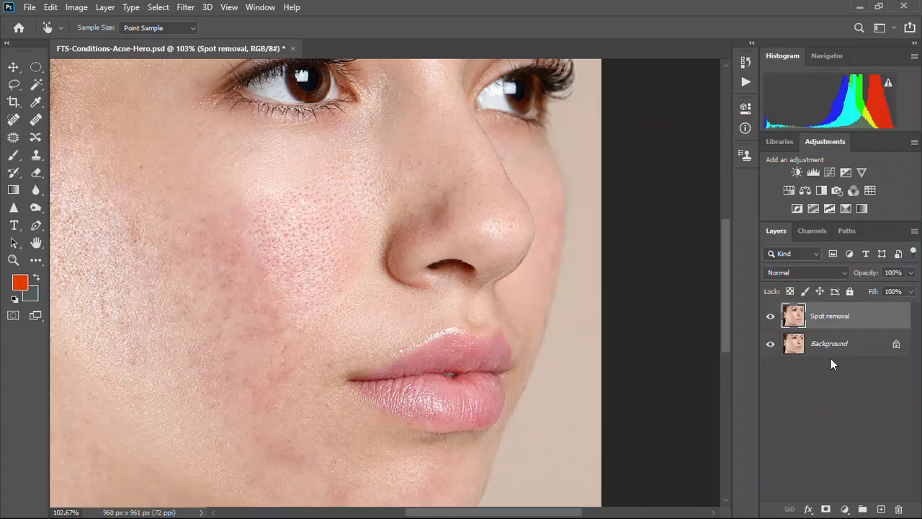
Add a Hue/Saturation adjustment layer above Spot removal and target its Reds range by sampling the red patch on the cheek.
click(844, 509)
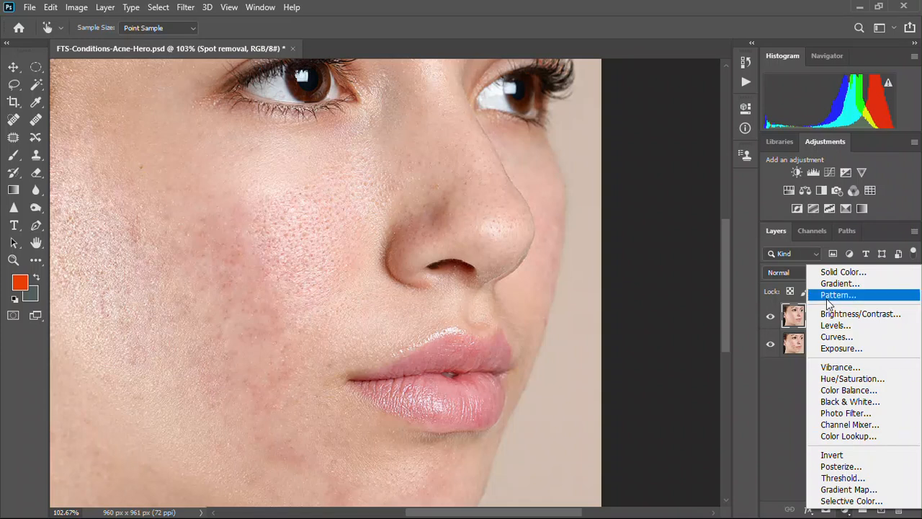
click(877, 379)
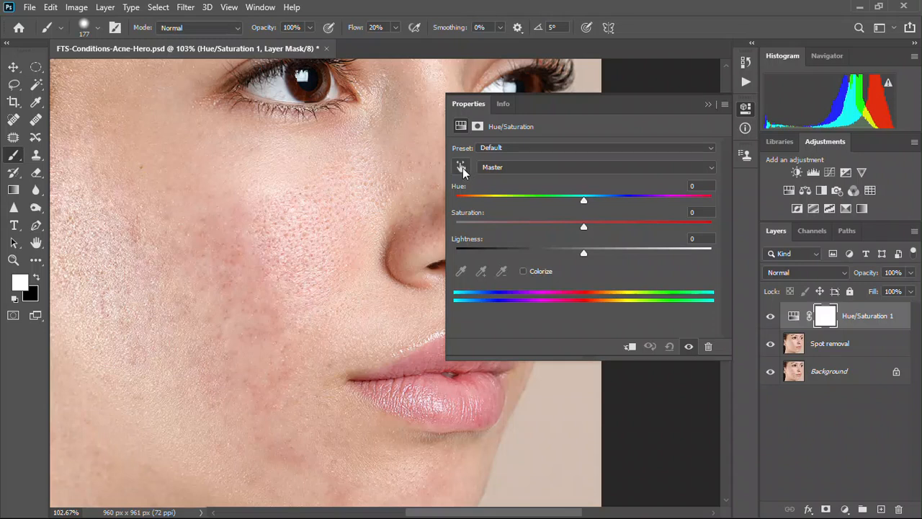
click(462, 167)
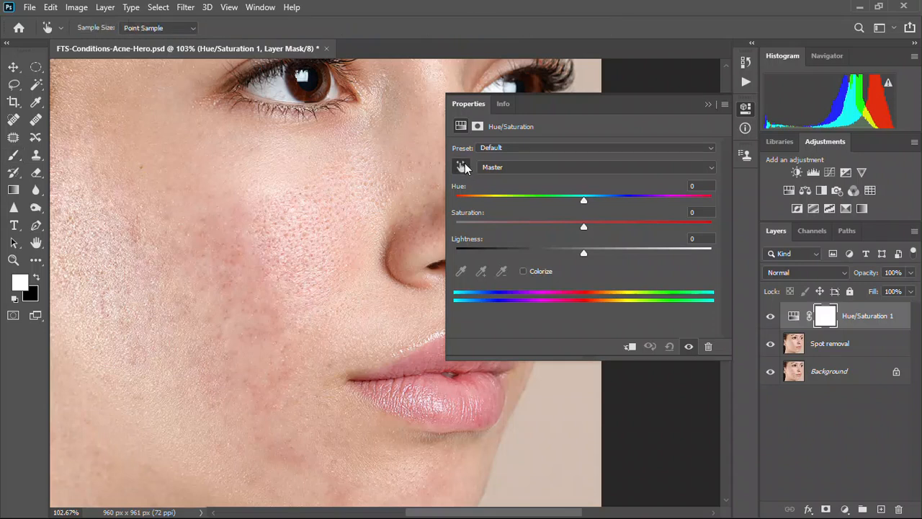
click(237, 257)
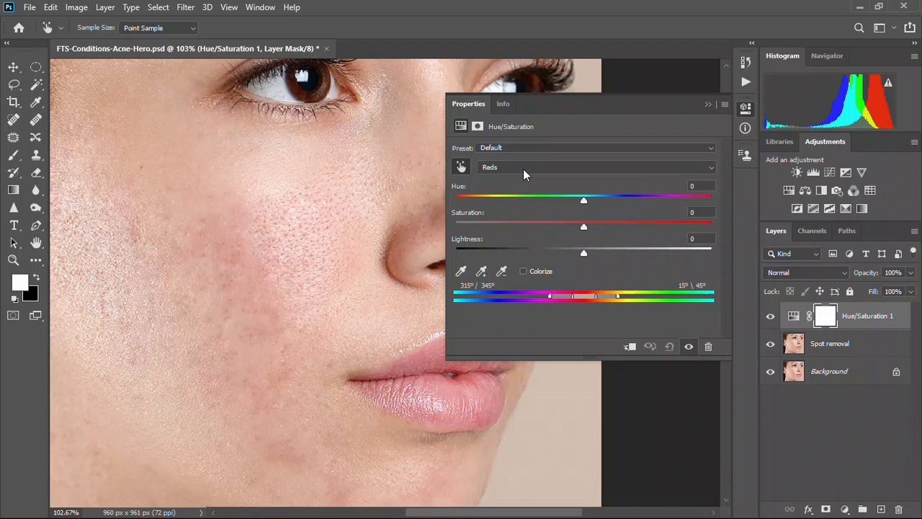
With the Reds hue at +180 and saturation at +100, narrow the affected colour range to 333°/337° and 13°\17°.
drag(585, 200, 720, 198)
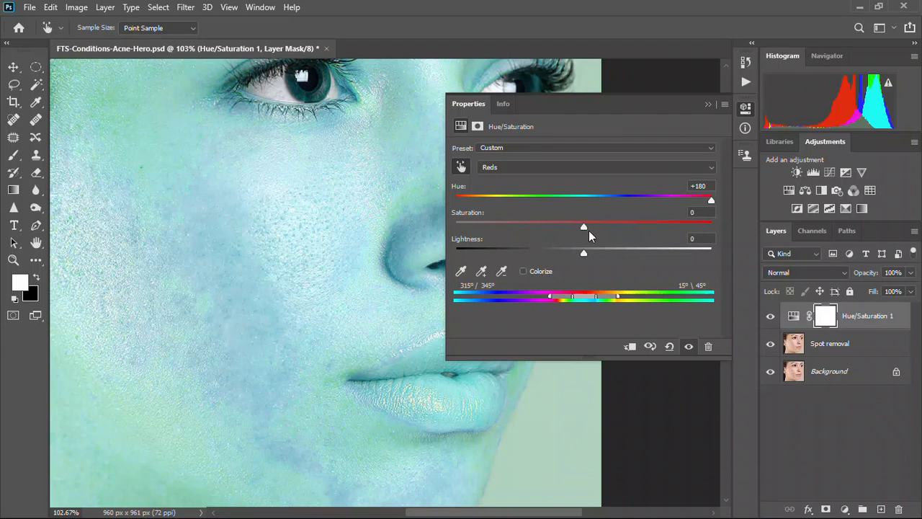
drag(587, 224, 715, 216)
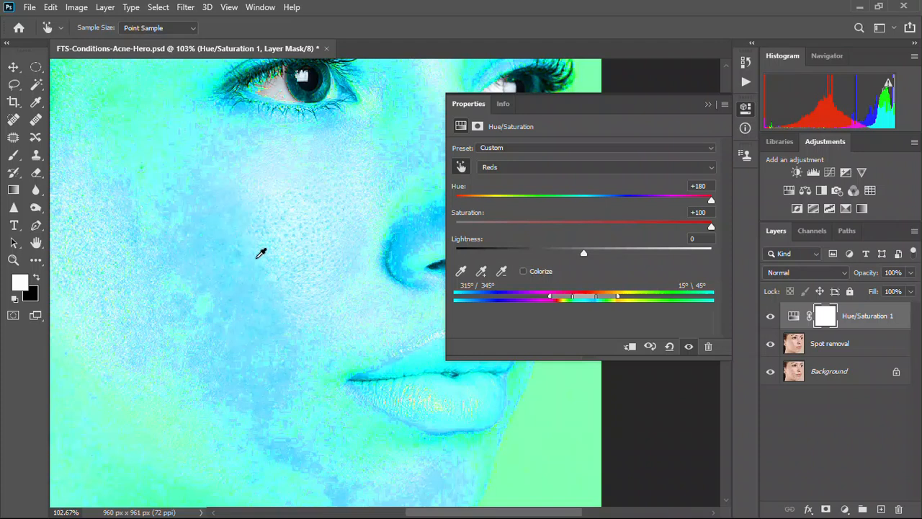
click(551, 303)
drag(551, 302, 596, 300)
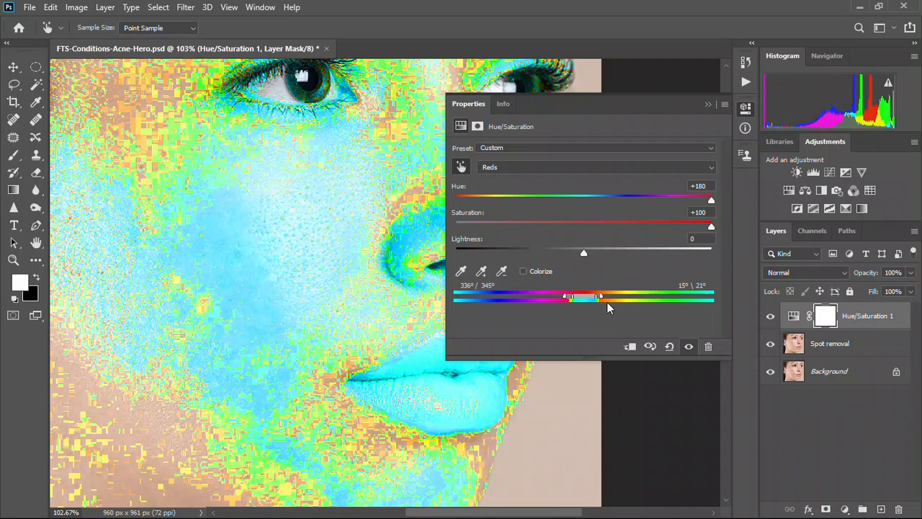
drag(601, 301, 593, 298)
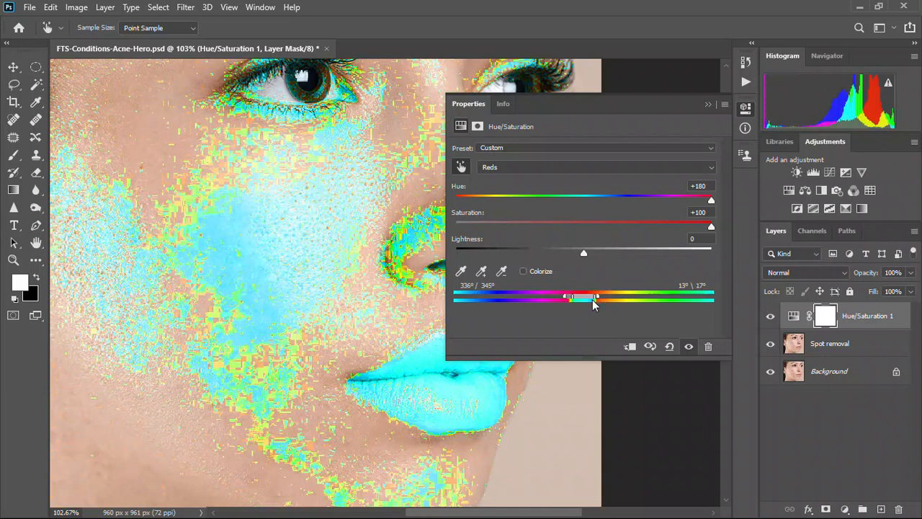
click(573, 300)
drag(572, 296, 570, 296)
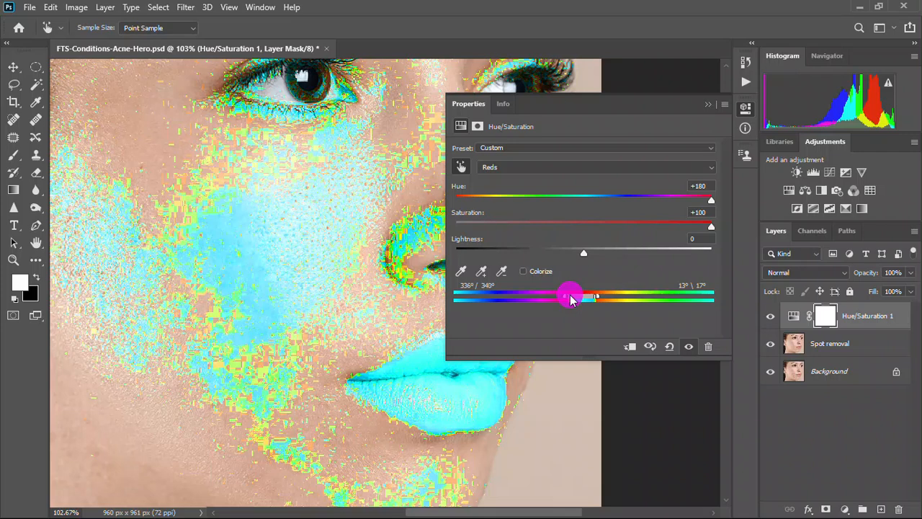
drag(570, 299, 565, 299)
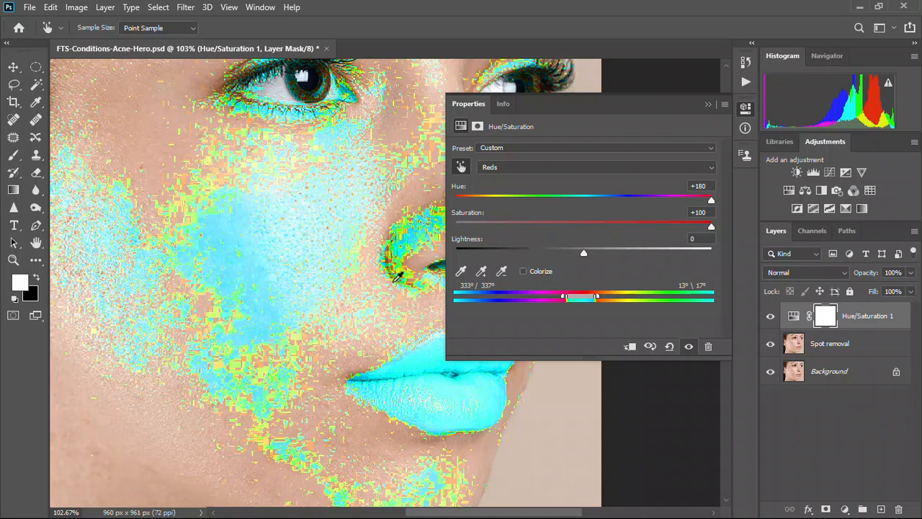
Reset the Reds hue and saturation to 0.
click(453, 188)
text(0)
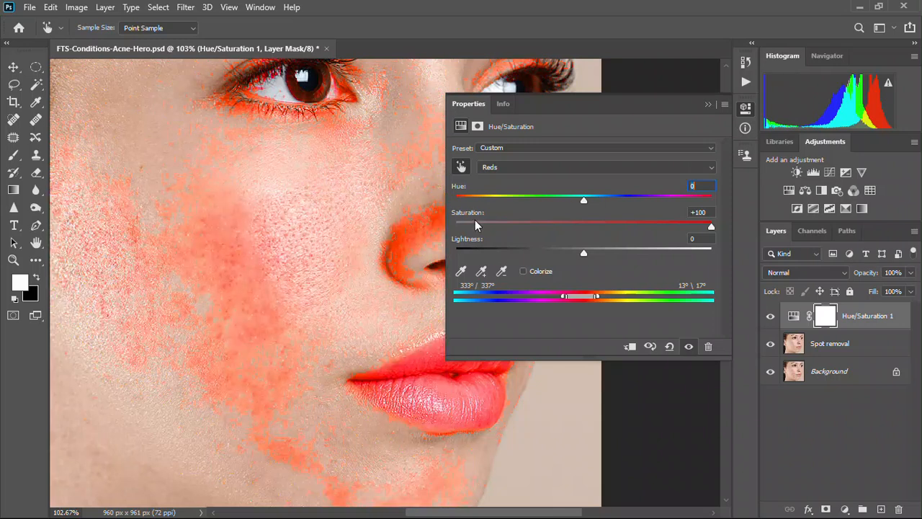
click(469, 216)
text(0)
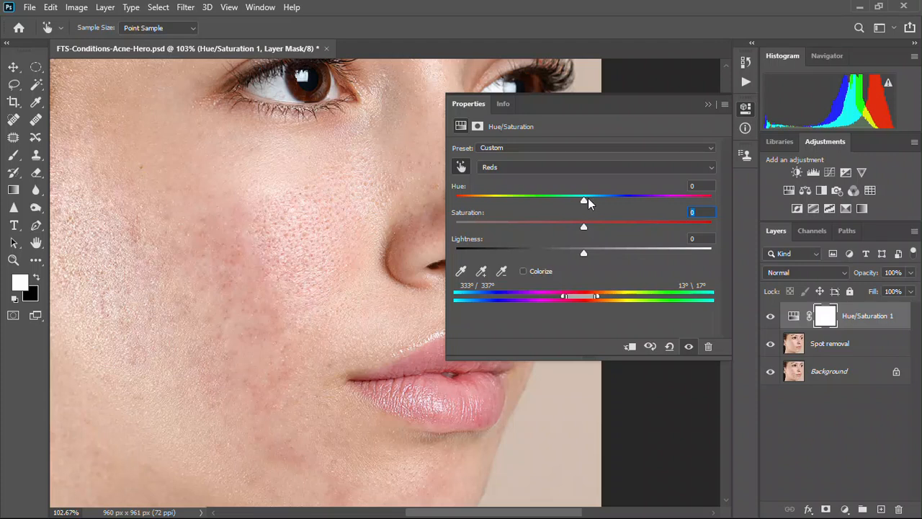
Adjust the Reds to hue +6, saturation -5 and lightness +6 to neutralise the red skin patches.
click(587, 200)
drag(587, 199, 591, 198)
click(578, 223)
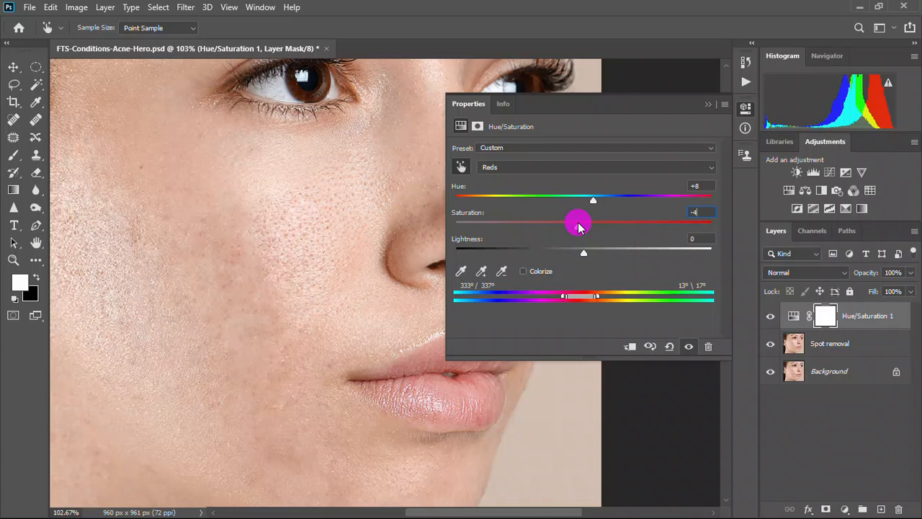
drag(577, 223, 577, 223)
drag(585, 252, 592, 255)
Compare the face with and without the Hue/Saturation 1 layer, close up and across the whole image with its settings closed.
click(771, 319)
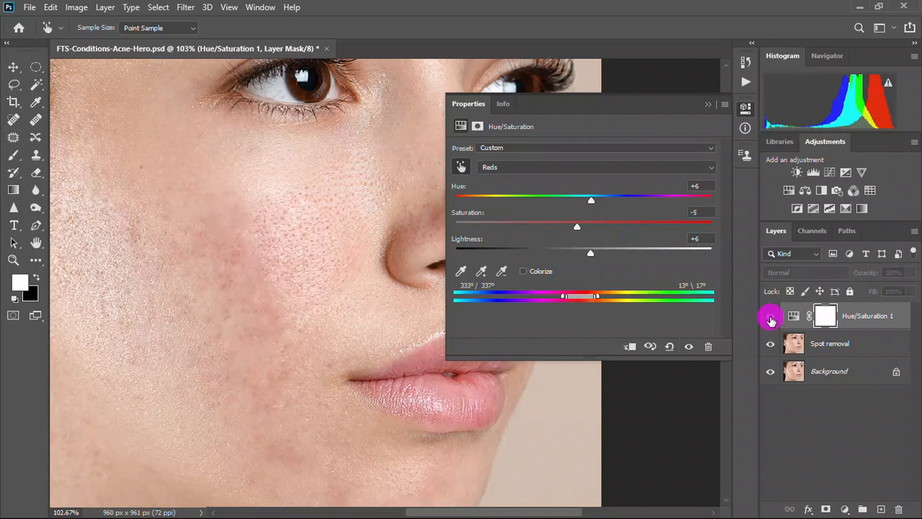
click(771, 319)
click(771, 320)
click(771, 320)
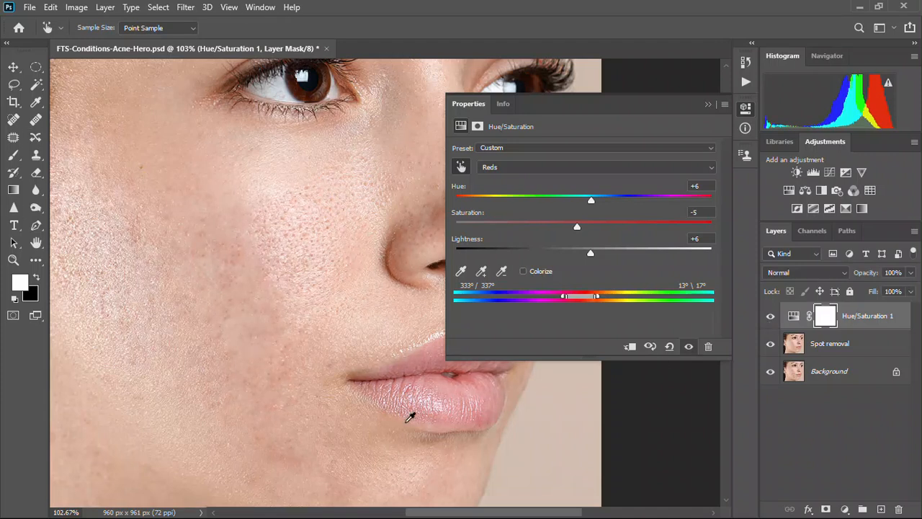
key(ctrl+minus)
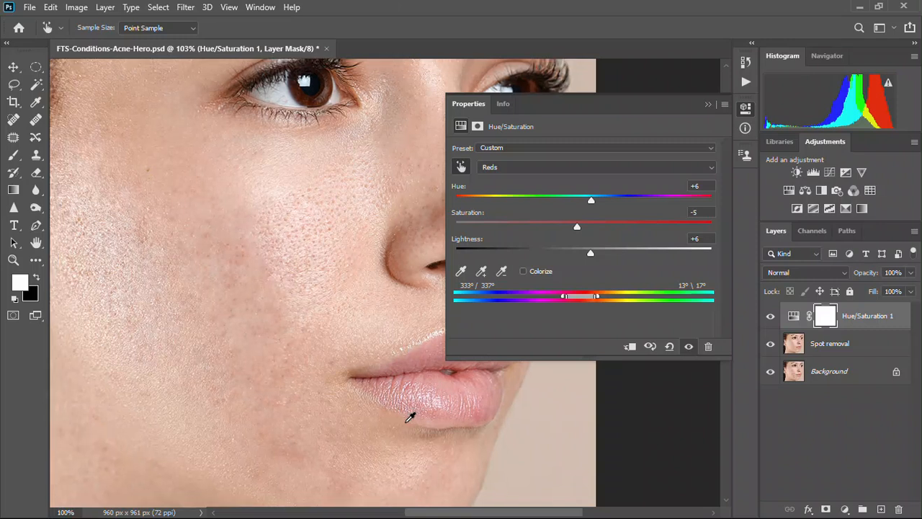
key(ctrl+minus)
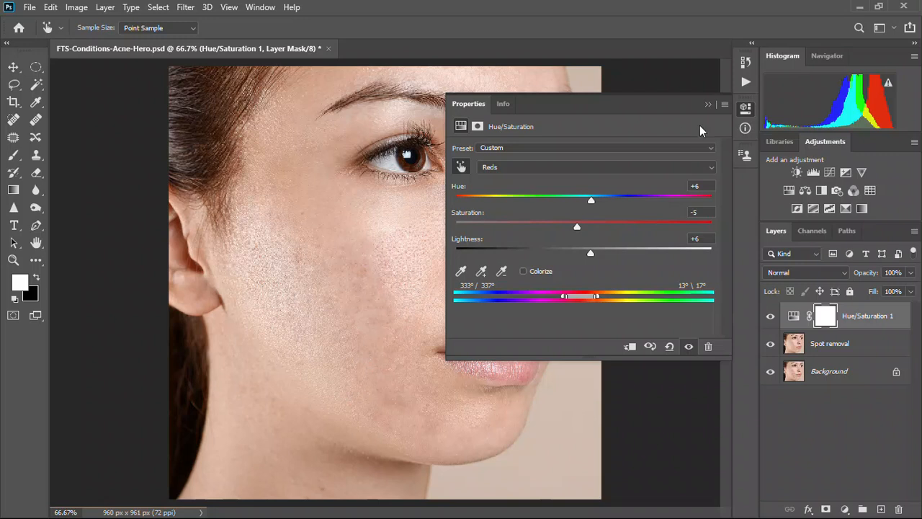
click(746, 110)
click(746, 109)
click(746, 110)
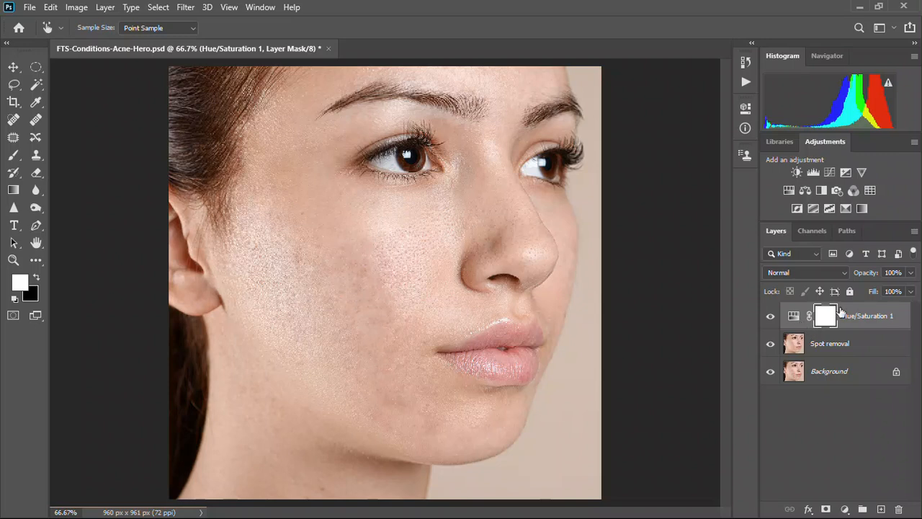
click(769, 318)
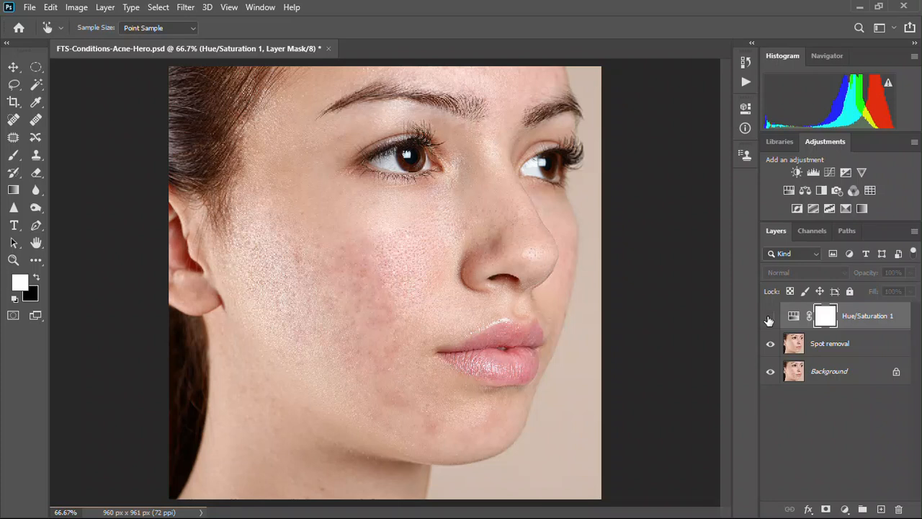
click(769, 317)
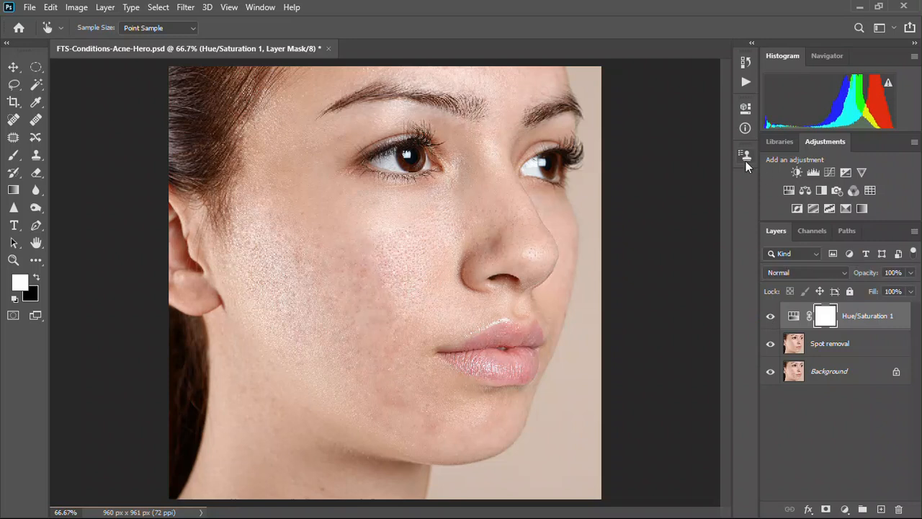
Review the Hue/Saturation 1 layer's settings, switch to the Brush tool and compare the image with the layer off and on.
double_click(793, 315)
key(b)
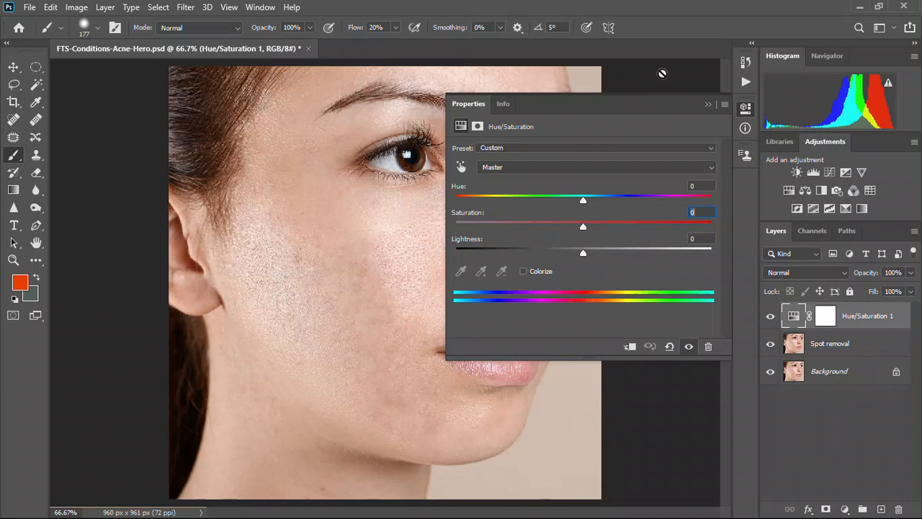
click(746, 108)
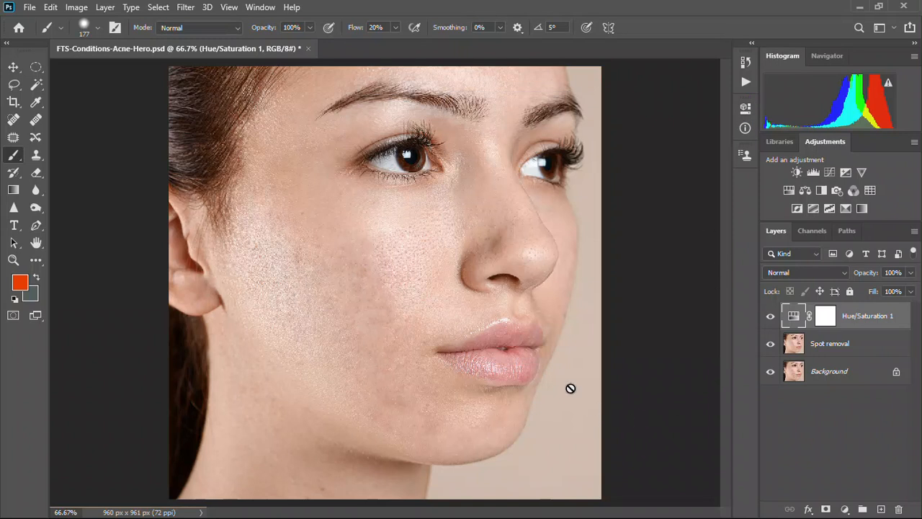
key(ctrl+comma)
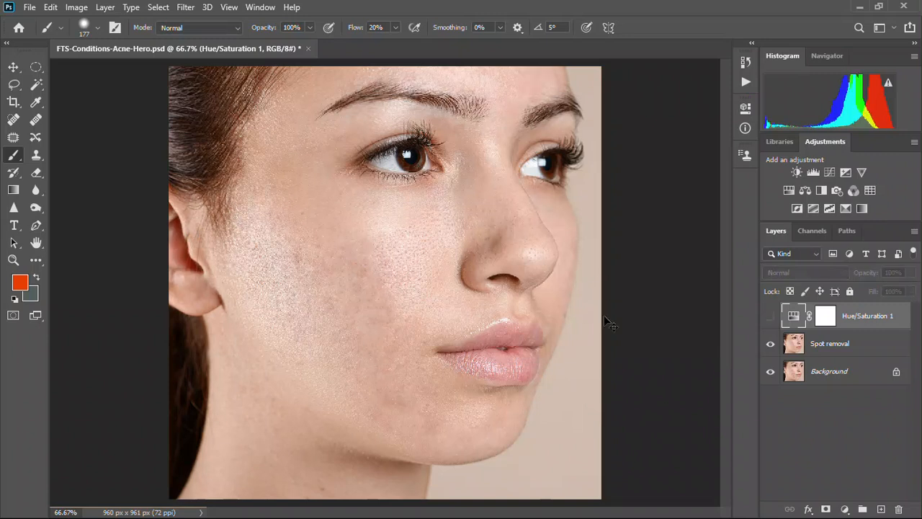
key(ctrl+comma)
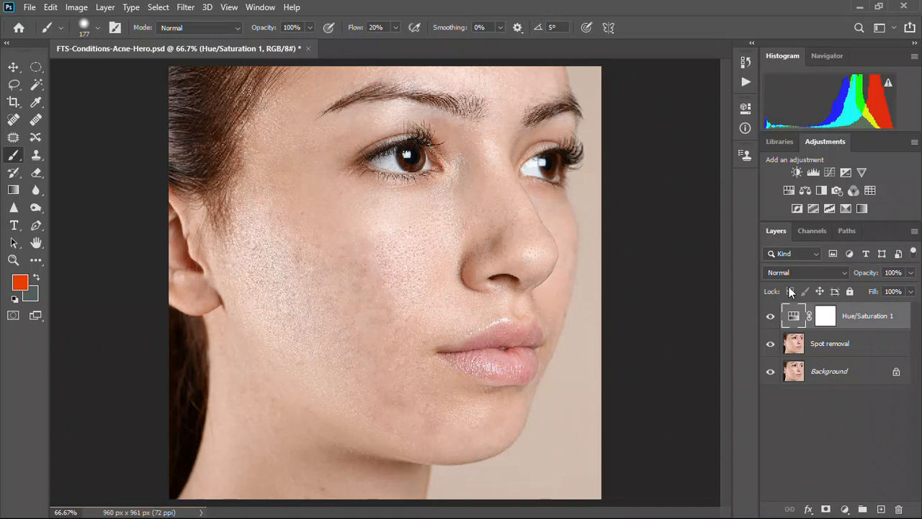
Try shifting the Master hue of the Hue/Saturation 1 layer to +180, and undo it.
click(744, 109)
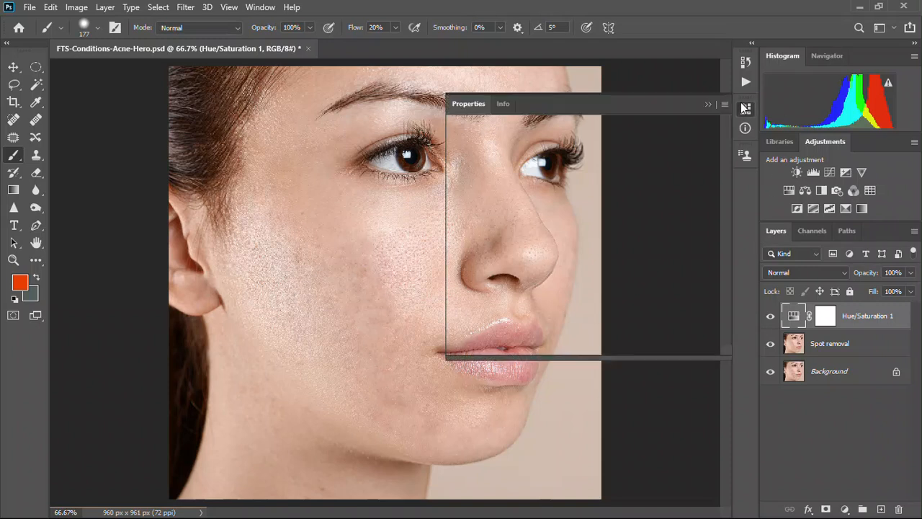
drag(582, 203, 696, 190)
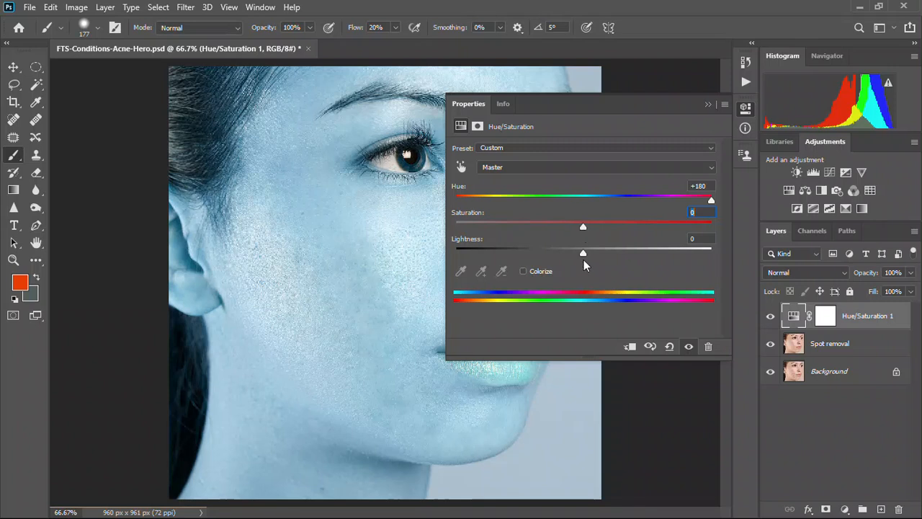
key(ctrl+z)
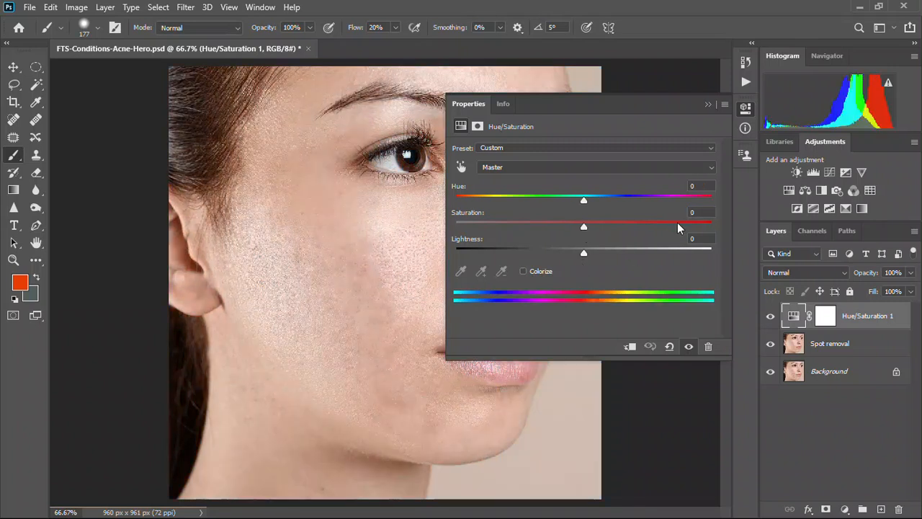
Target the Reds from the cheek's red patch, preview their range with hue +177, and set the Reds hue to +4.
click(461, 167)
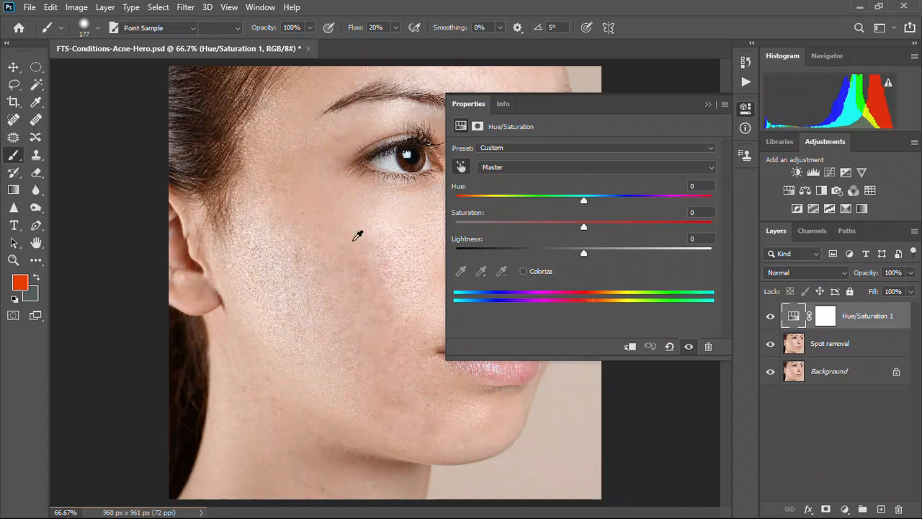
drag(367, 268, 366, 269)
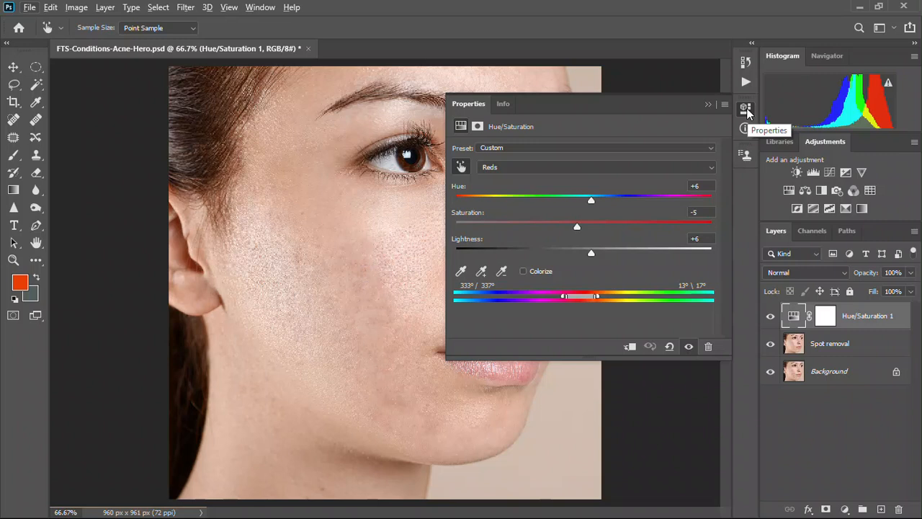
drag(590, 201, 708, 199)
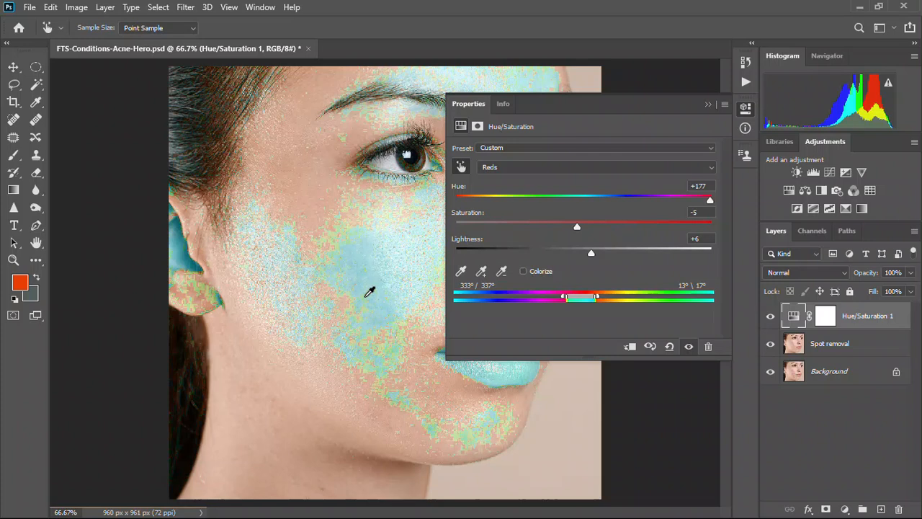
double_click(460, 185)
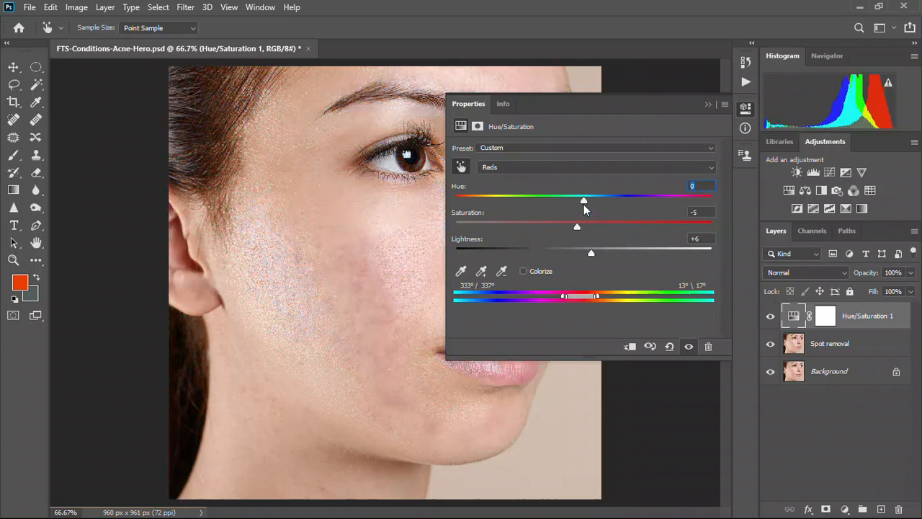
drag(582, 199, 589, 204)
click(744, 111)
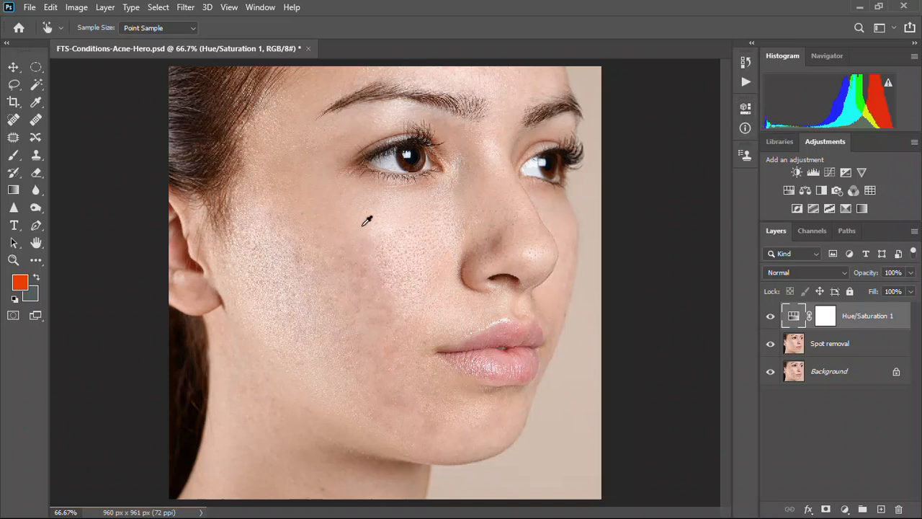
Restore the default white and black colours and invert the Hue/Saturation 1 layer's mask to black.
click(822, 318)
key(d)
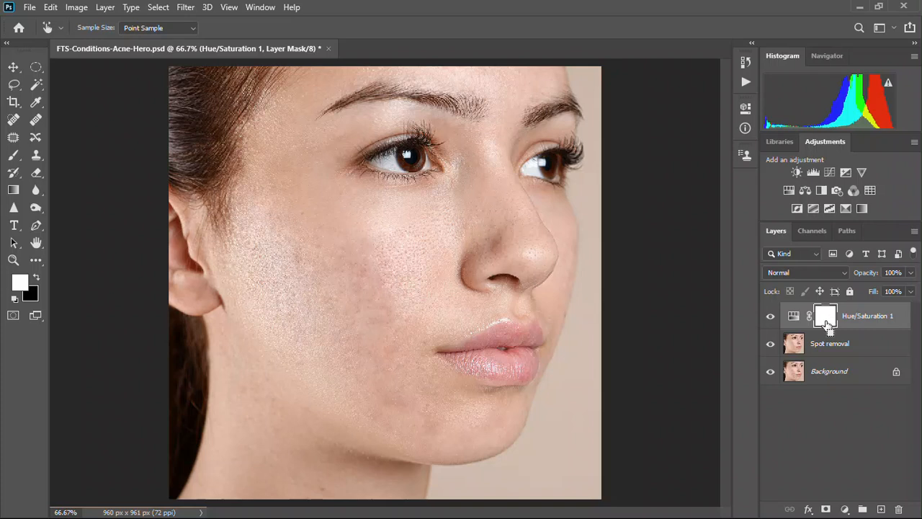
key(ctrl+i)
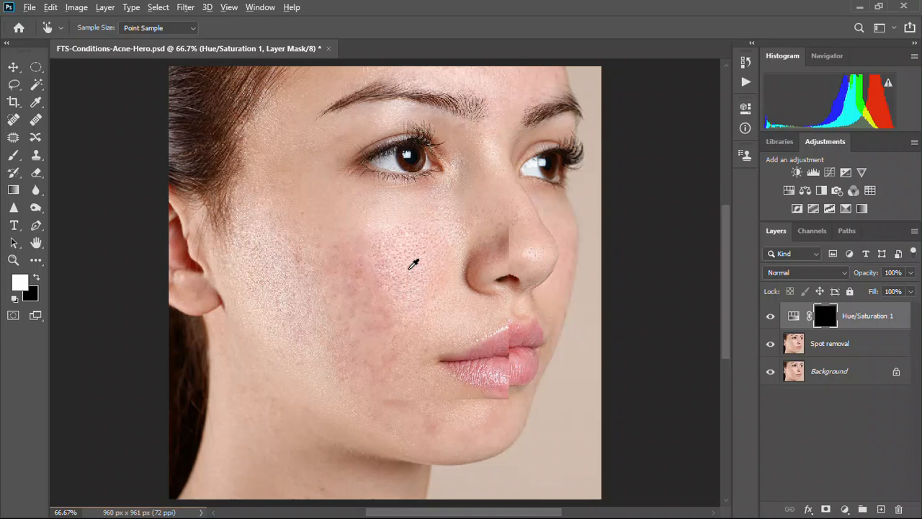
Paint white on the mask over the large red cheek patch with a 130 px brush at 100% flow.
scroll(378, 262, up, 1)
scroll(378, 263, up, 1)
click(10, 160)
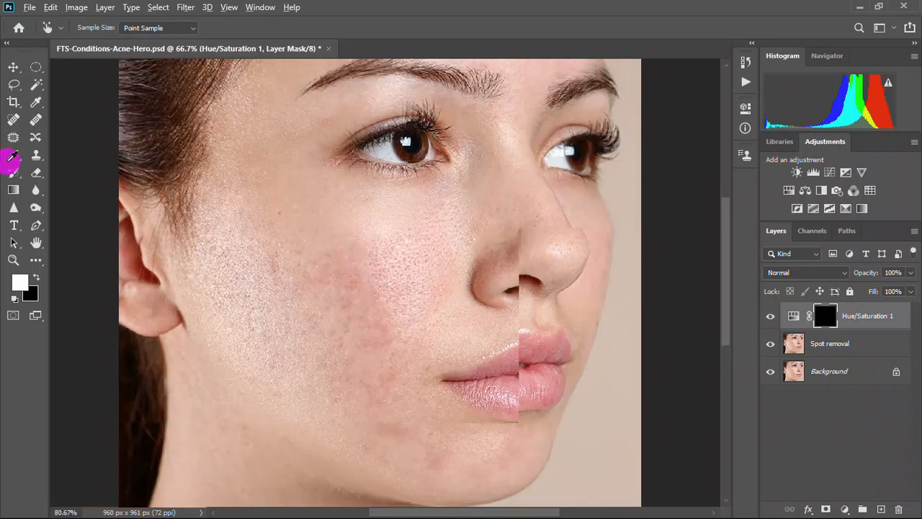
click(11, 159)
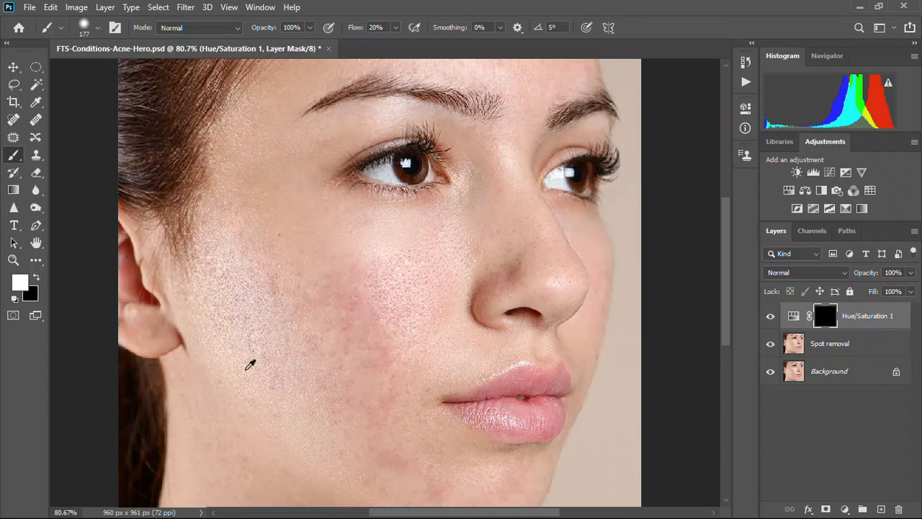
scroll(262, 358, up, 1)
drag(319, 332, 325, 235)
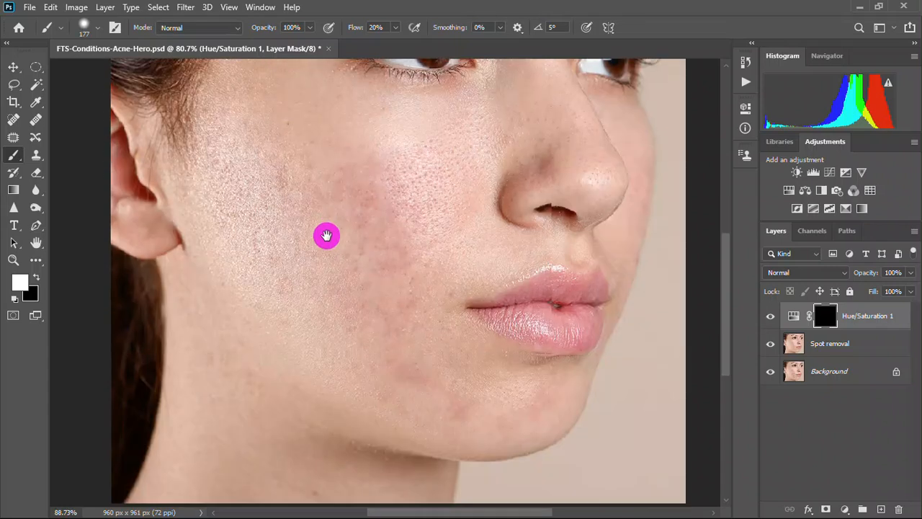
mouse_move(396, 222)
mouse_down()
mouse_move(368, 204)
mouse_move(357, 180)
mouse_move(379, 208)
mouse_move(401, 292)
mouse_move(376, 318)
mouse_move(354, 286)
mouse_move(343, 175)
mouse_move(310, 185)
mouse_up()
mouse_move(349, 31)
mouse_down()
mouse_move(449, 24)
mouse_move(491, 33)
mouse_up()
mouse_move(372, 187)
mouse_down()
mouse_move(397, 278)
mouse_move(381, 306)
mouse_move(355, 305)
mouse_up()
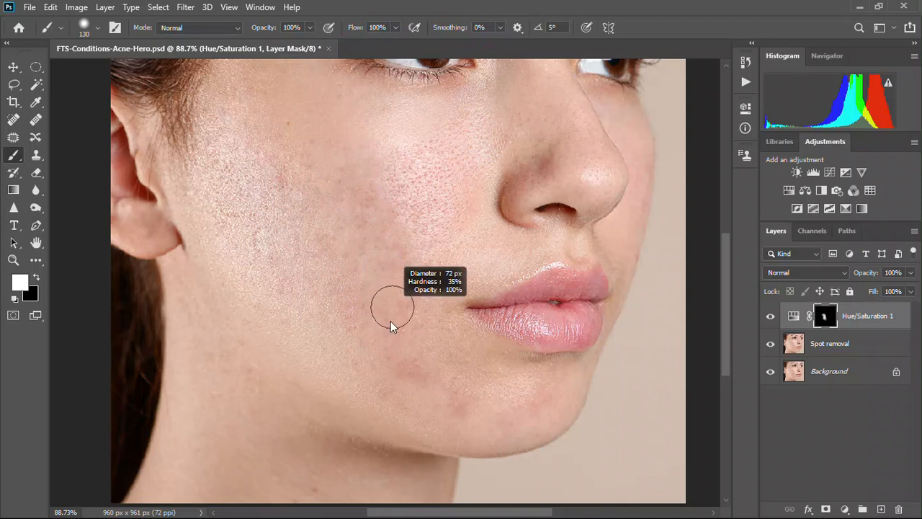
Paint white on the mask over the smaller red patches on the lower cheek, chin and far cheek with a 72 px brush.
drag(415, 367, 415, 369)
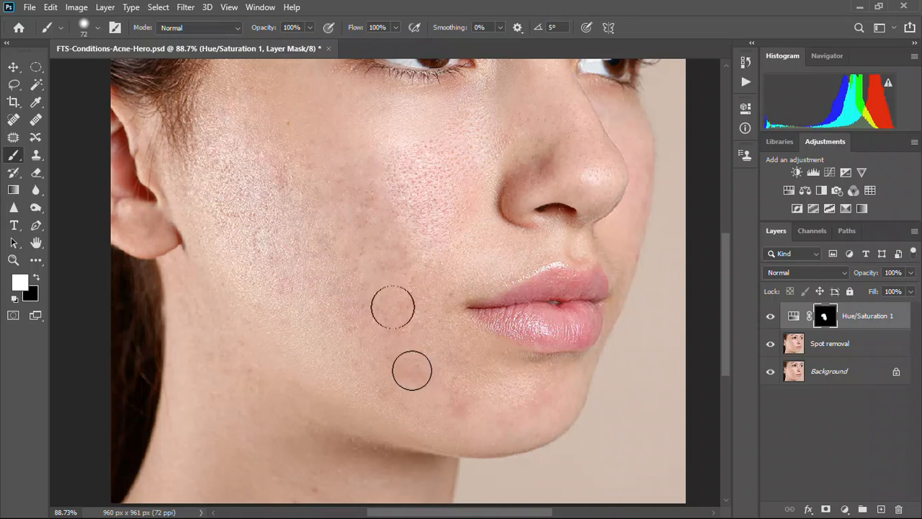
mouse_move(467, 404)
mouse_down()
mouse_move(521, 416)
mouse_move(483, 422)
mouse_up()
drag(389, 397, 389, 396)
drag(636, 215, 636, 215)
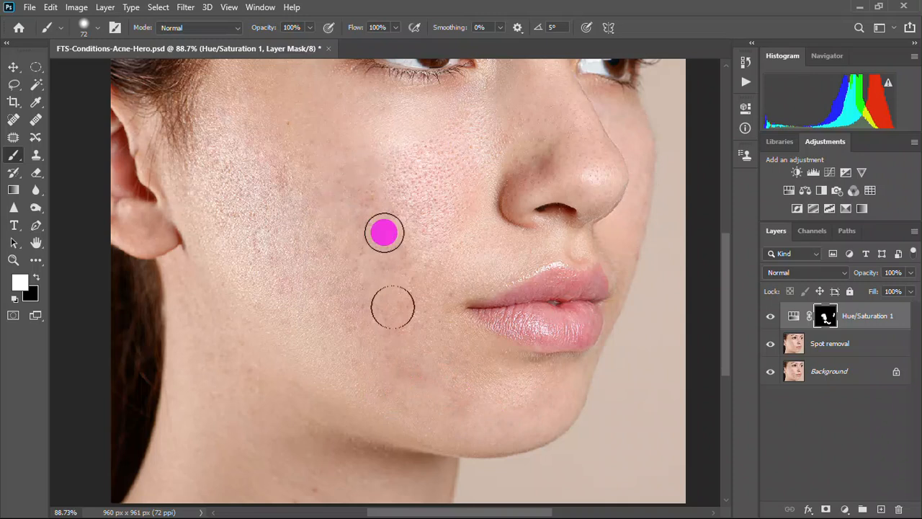
drag(426, 273, 426, 272)
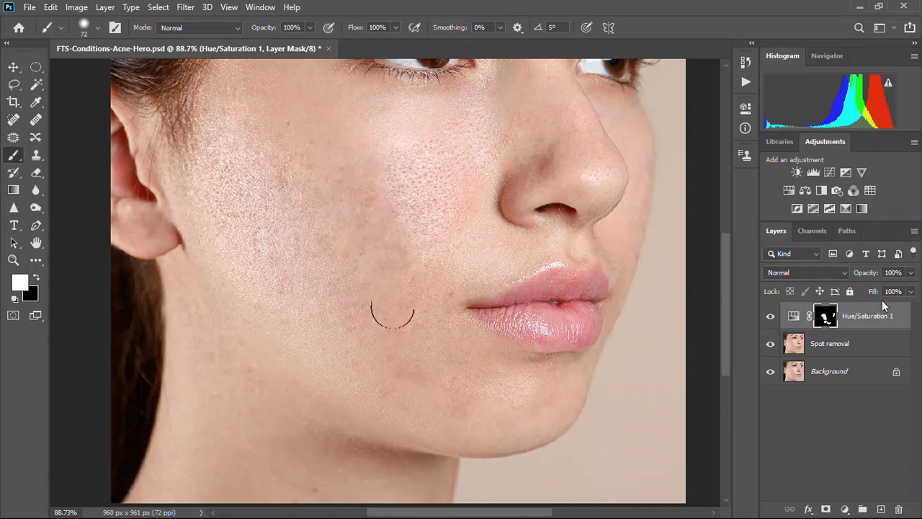
Compare the face with the masked Hue/Saturation 1 layer off and on.
click(770, 316)
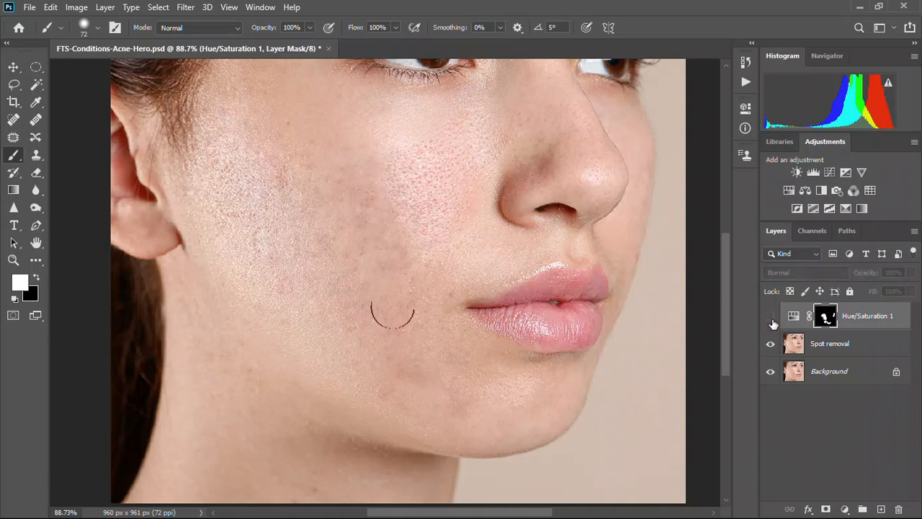
click(770, 317)
click(769, 317)
click(770, 317)
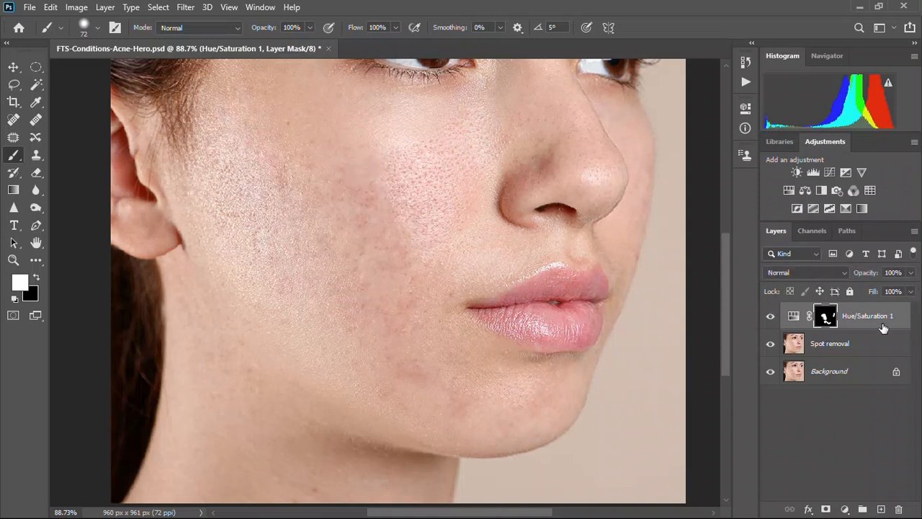
Review the Reds settings of the Hue/Saturation 1 layer with its properties display narrowed, and close them.
click(793, 317)
double_click(793, 317)
drag(444, 170, 515, 175)
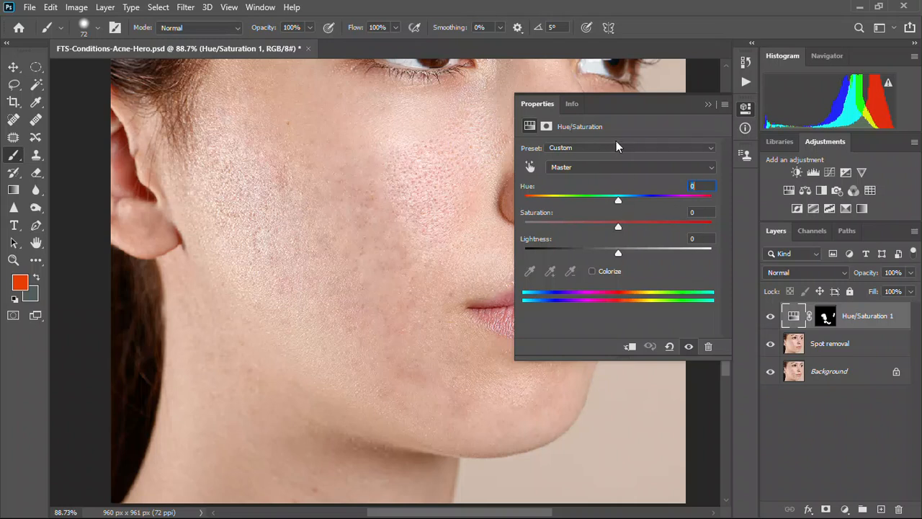
click(614, 167)
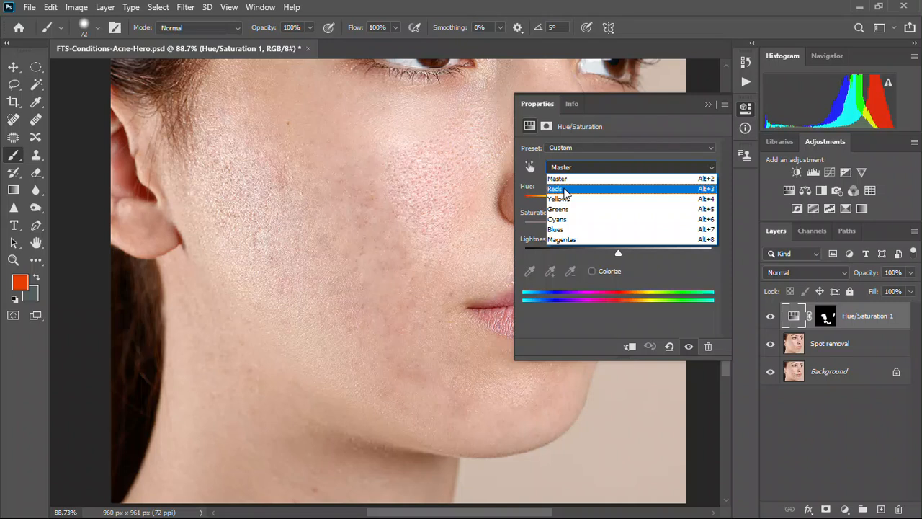
click(569, 188)
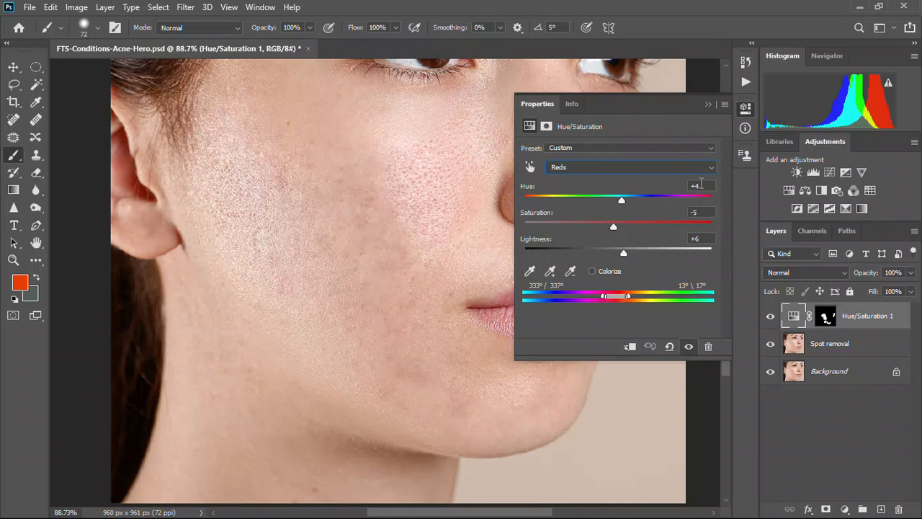
click(744, 108)
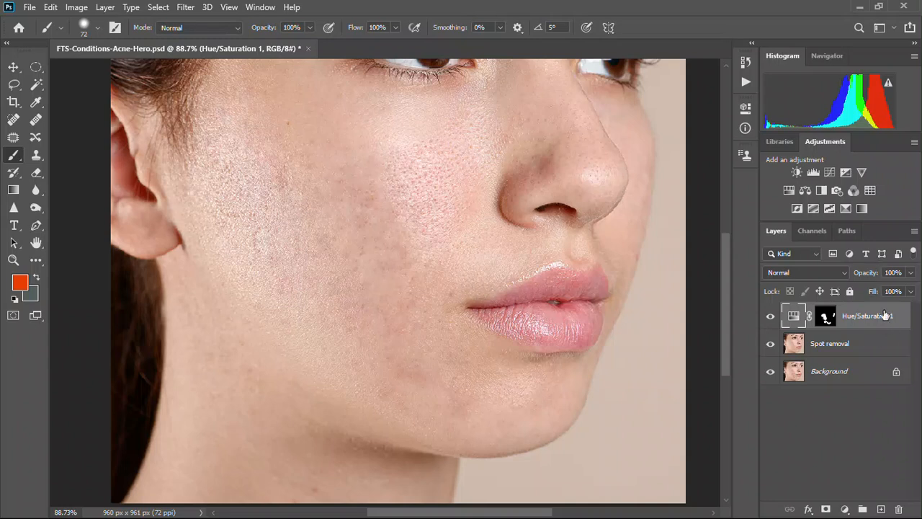
Lower the Hue/Saturation 1 layer's opacity to 75%, comparing the face with the layer off and on.
mouse_move(872, 279)
mouse_down()
mouse_move(862, 281)
mouse_move(871, 293)
mouse_move(859, 275)
mouse_up()
click(769, 317)
click(771, 320)
click(770, 321)
click(771, 320)
drag(865, 275, 871, 273)
key(Return)
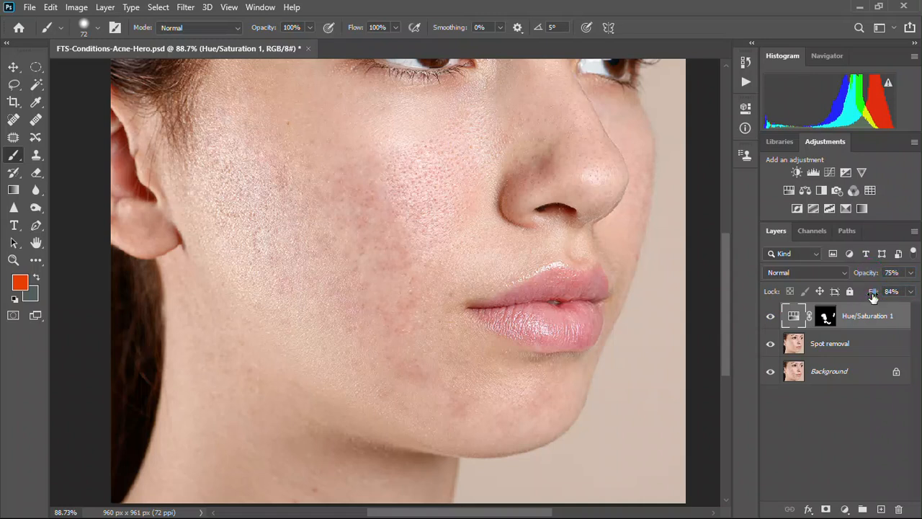